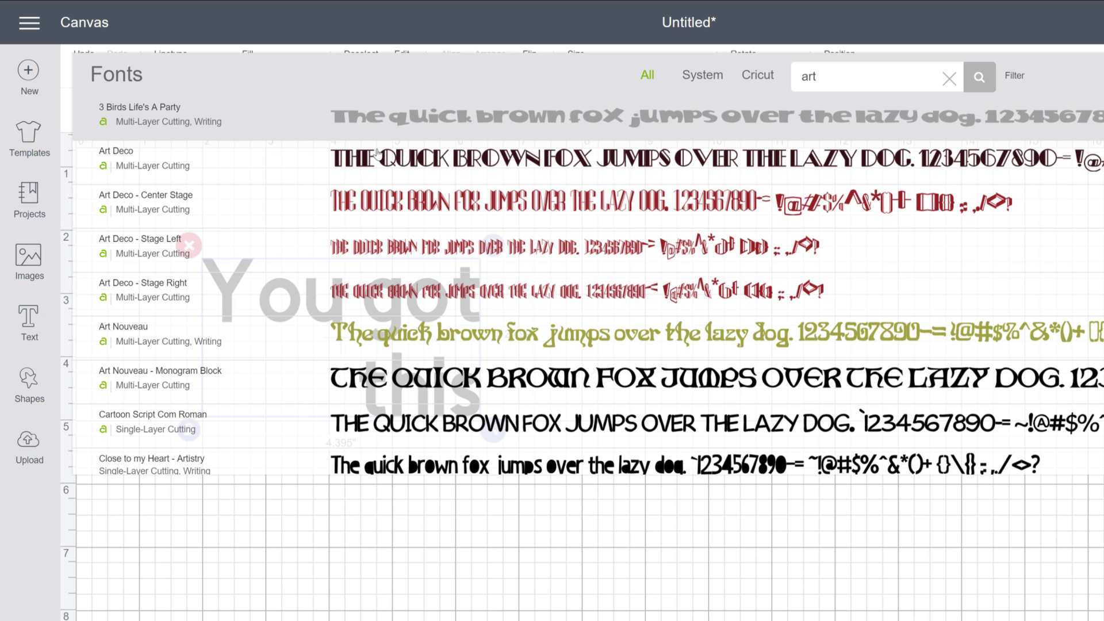
Apply the multi-layer Art Deco font to the two-line YOU GOT THIS text
click(501, 159)
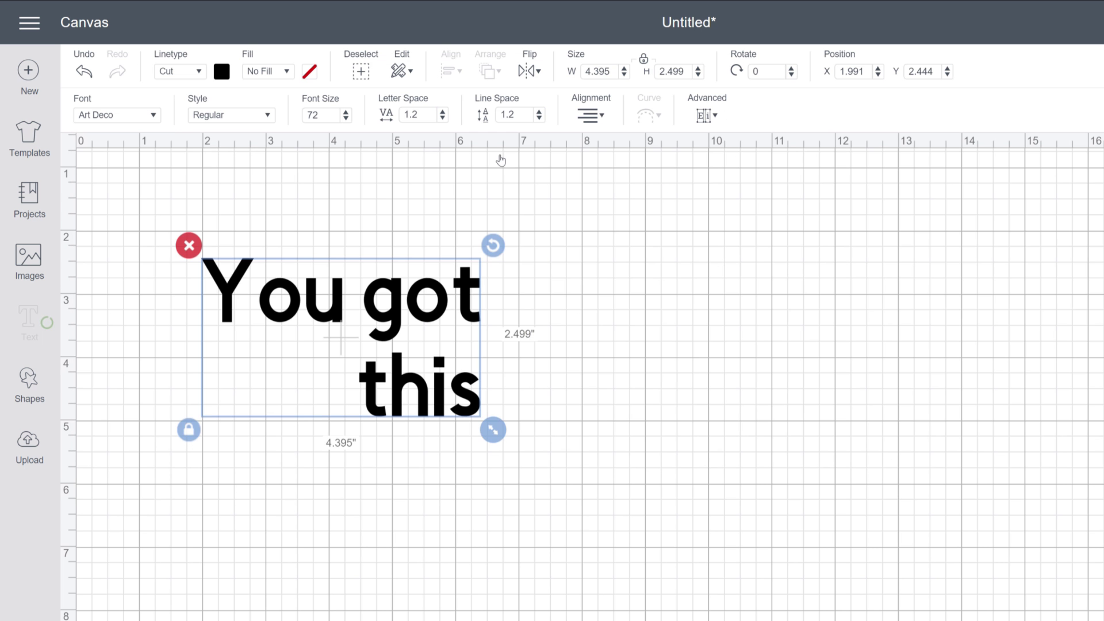
Ungroup the Art Deco text into individual letters from the Advanced menu
click(715, 118)
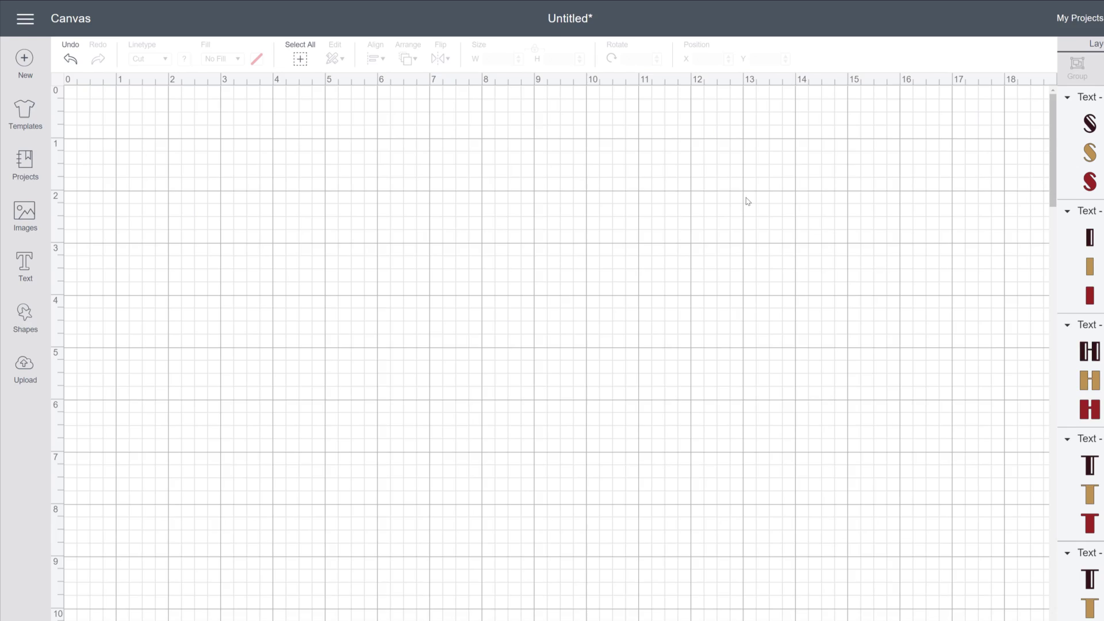
scroll(1041, 233, down, 2)
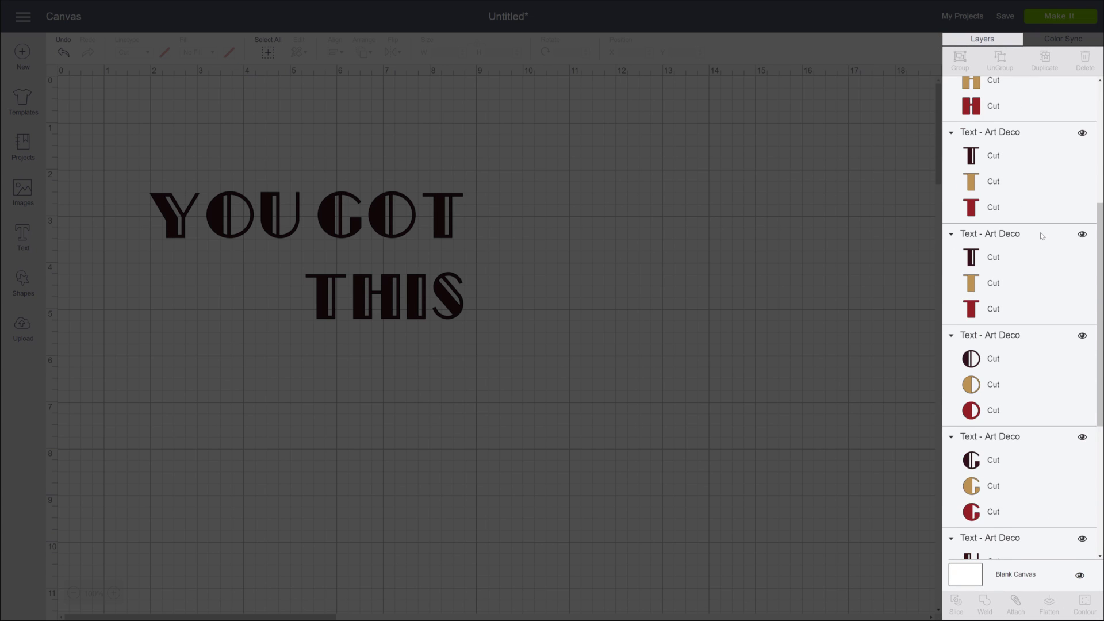
scroll(1041, 232, down, 2)
scroll(1041, 232, down, 2)
scroll(1040, 233, down, 2)
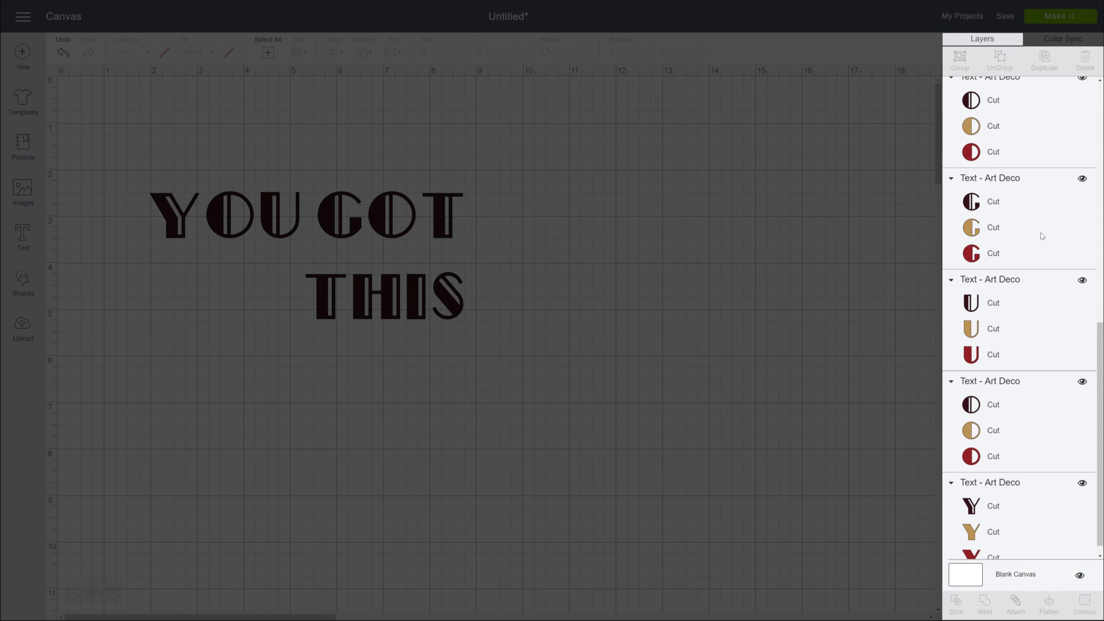
scroll(1041, 232, up, 2)
scroll(1041, 232, up, 4)
scroll(1041, 232, up, 4)
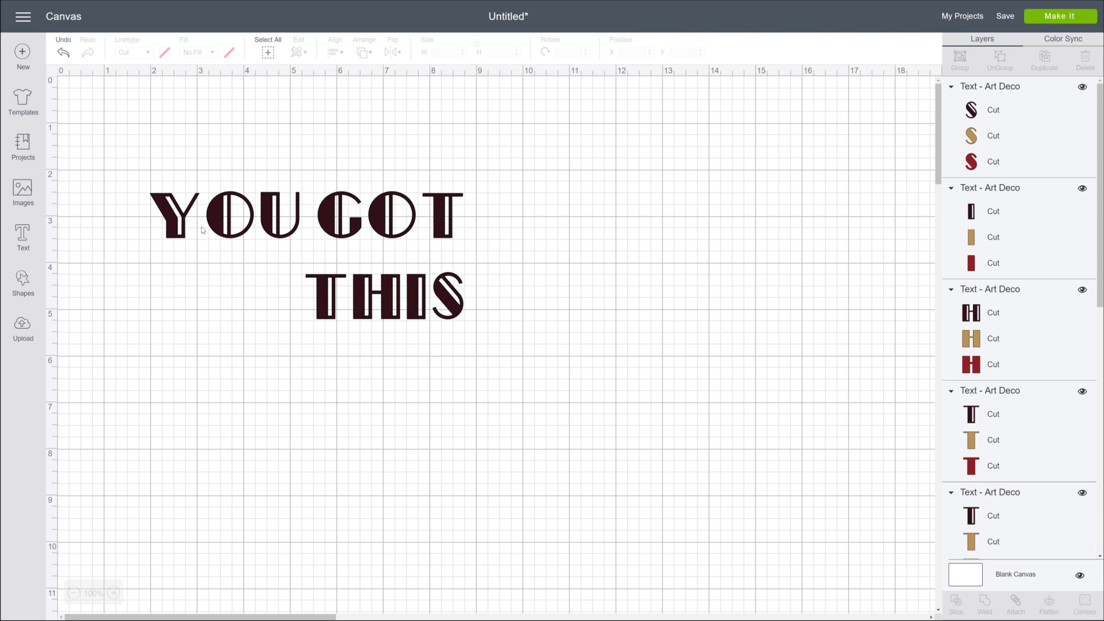
Select the Y, O, U, G, O and T letters individually to confirm they're separate
click(202, 229)
click(238, 245)
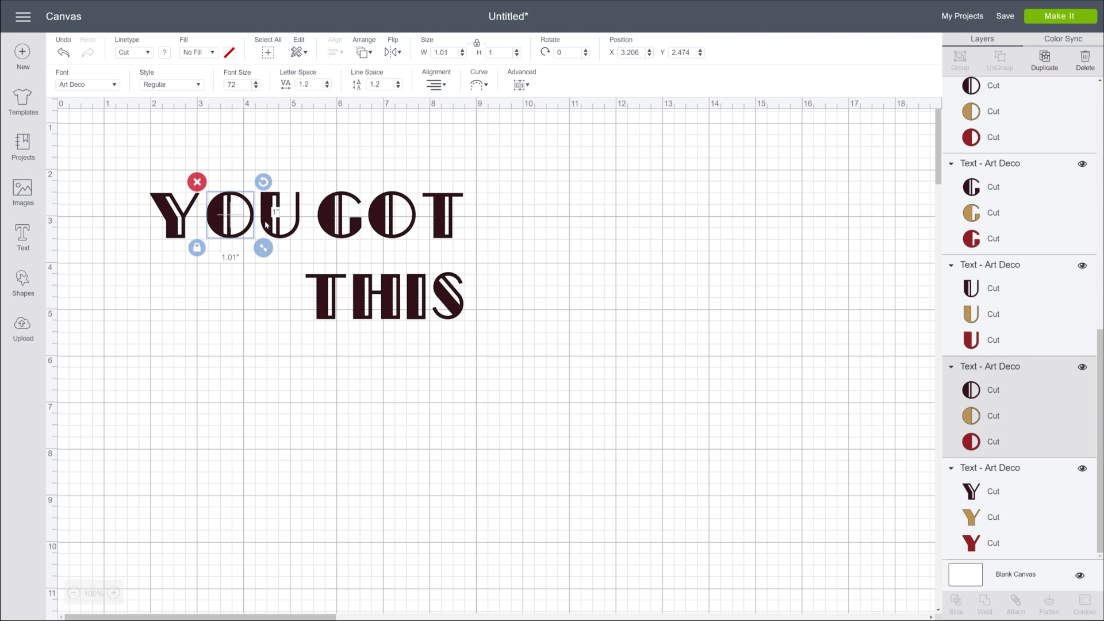
click(269, 223)
click(328, 230)
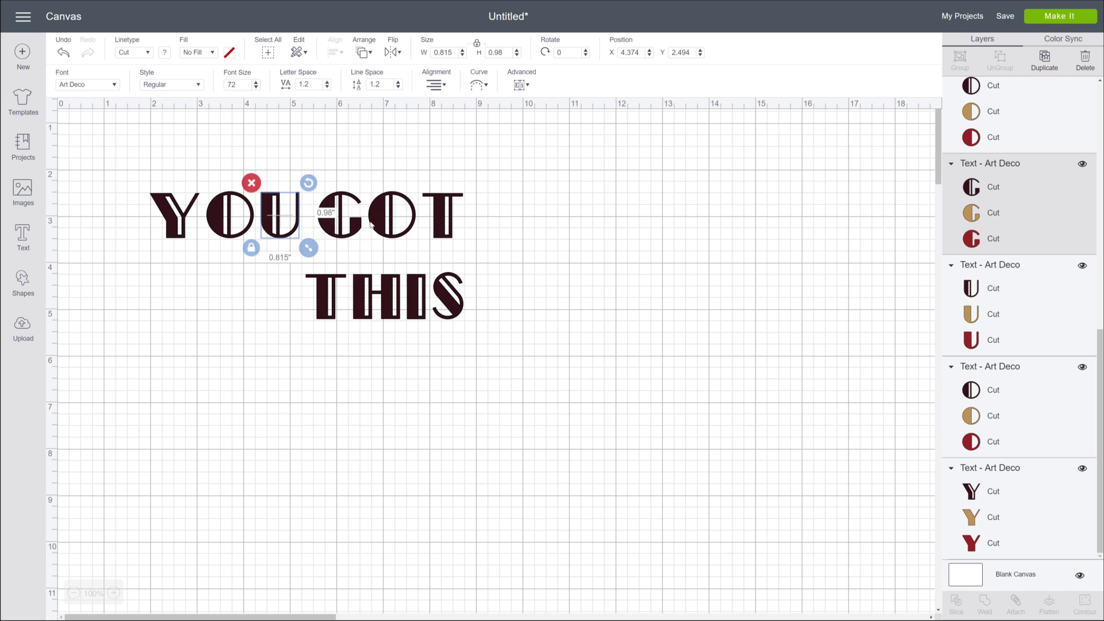
click(415, 232)
click(437, 226)
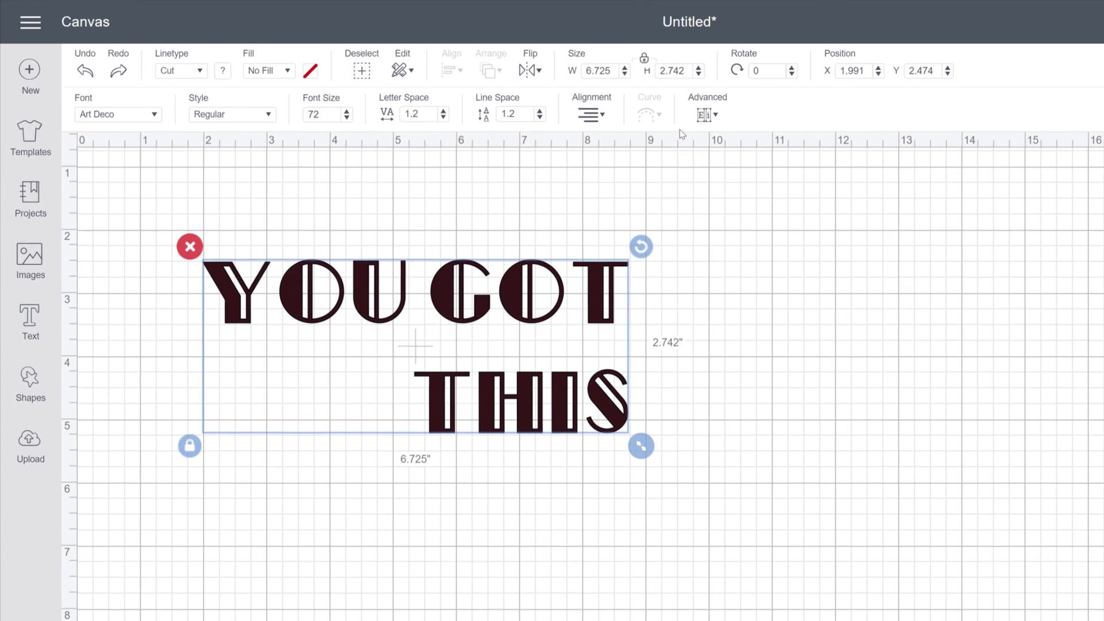
Ungroup the text to lines, then check that the THIS line selects separately from YOU GOT
click(707, 114)
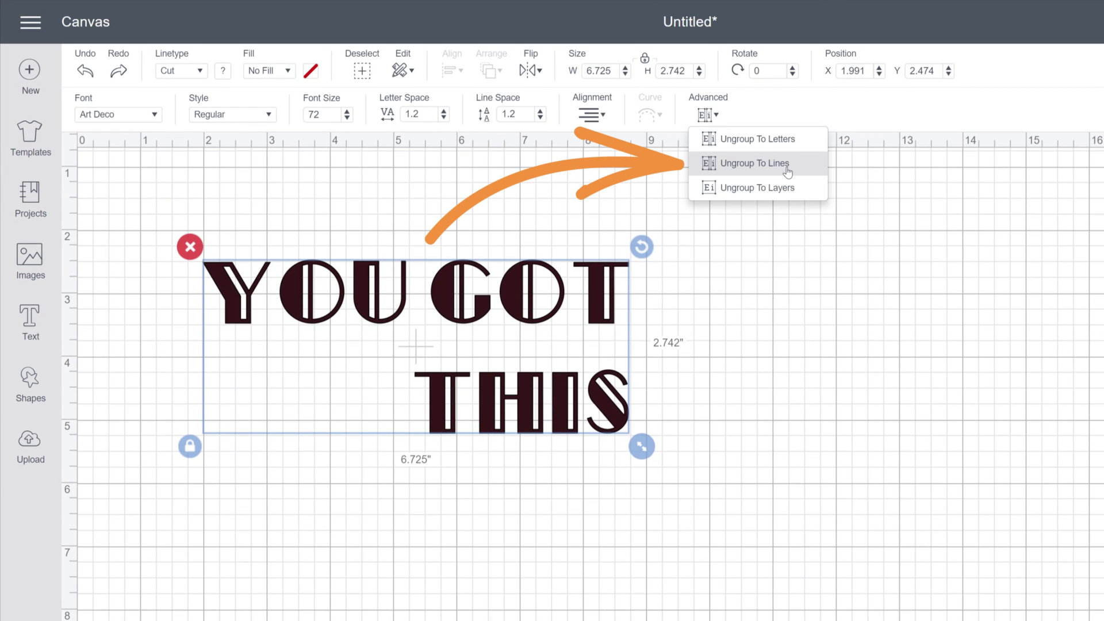
click(787, 163)
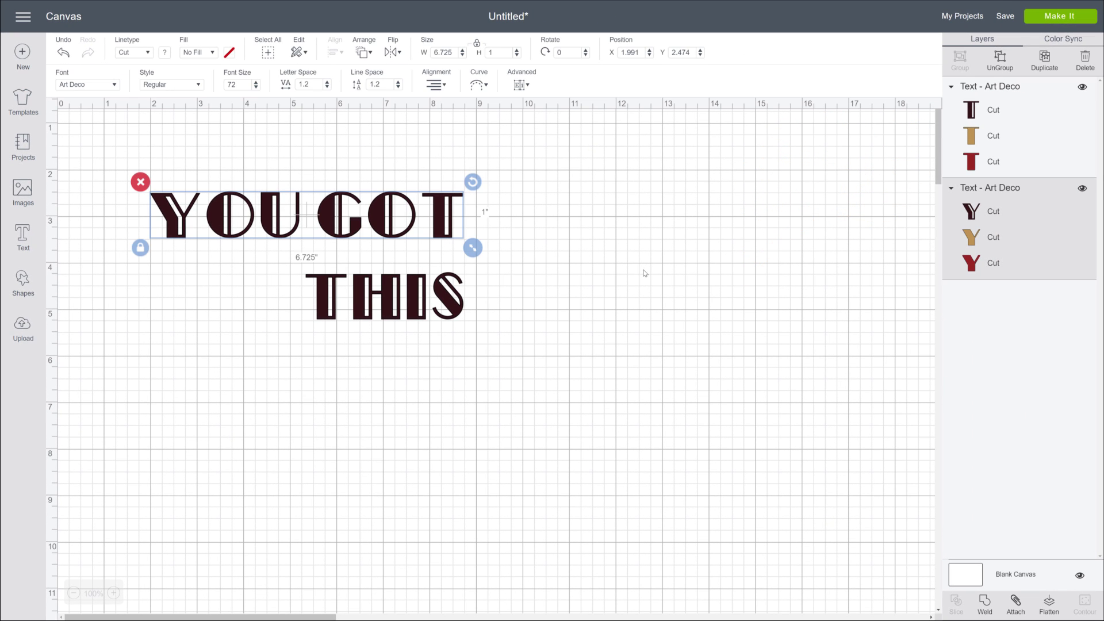
click(644, 274)
click(452, 304)
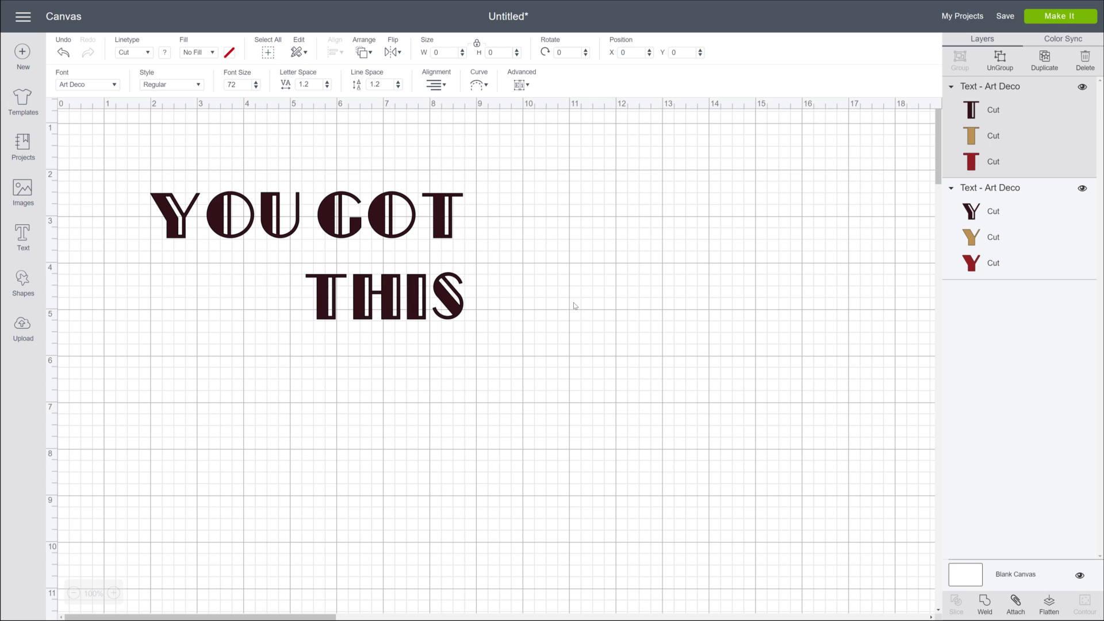
click(623, 300)
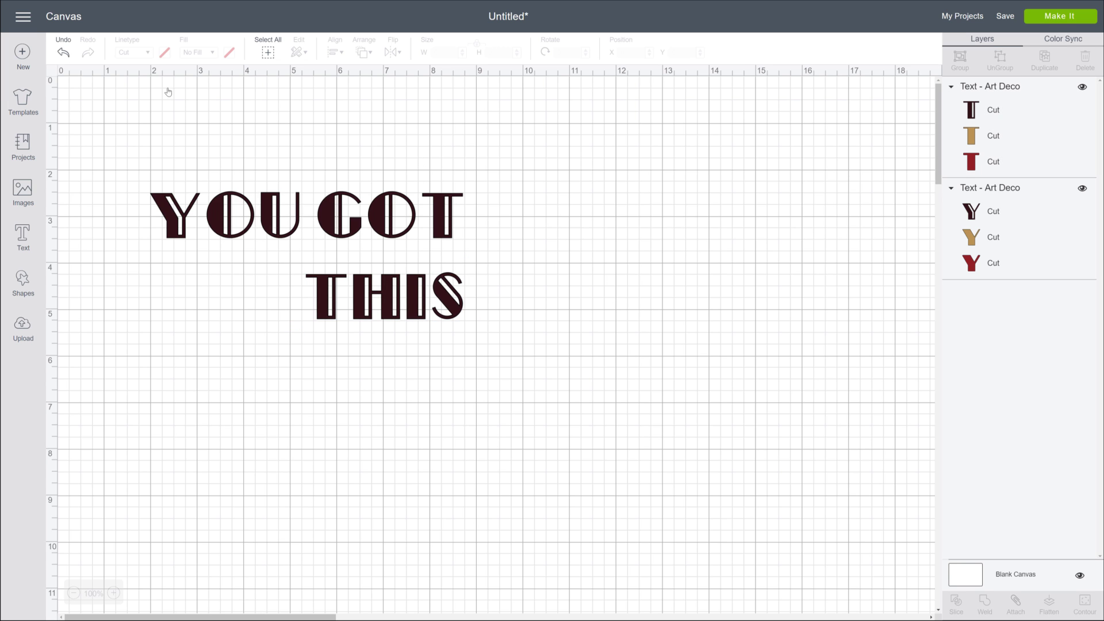
Undo the line split with Ctrl+Z and bring up the Advanced ungroup options
key(ctrl+z)
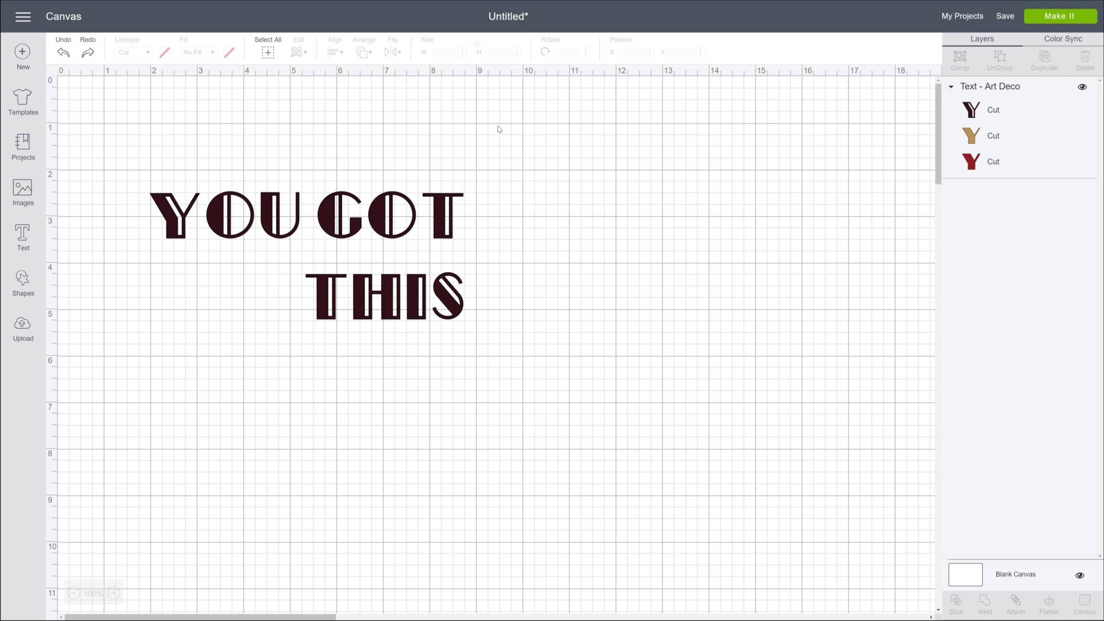
click(521, 84)
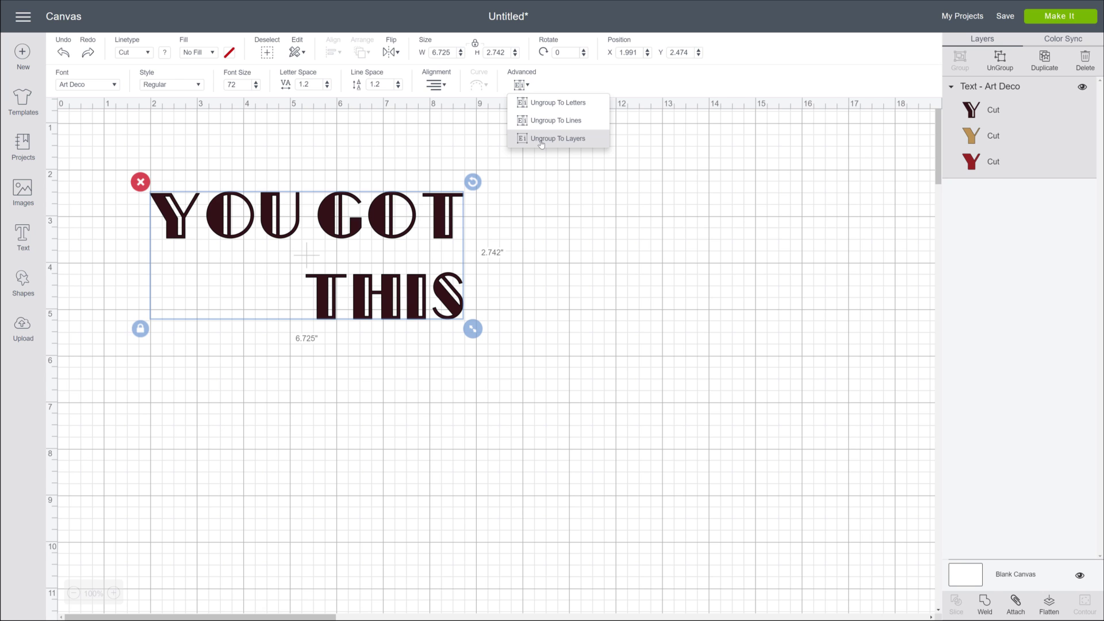
Ungroup into three colour layers, unhide tan and red, and drag the dark and tan layers apart
click(541, 140)
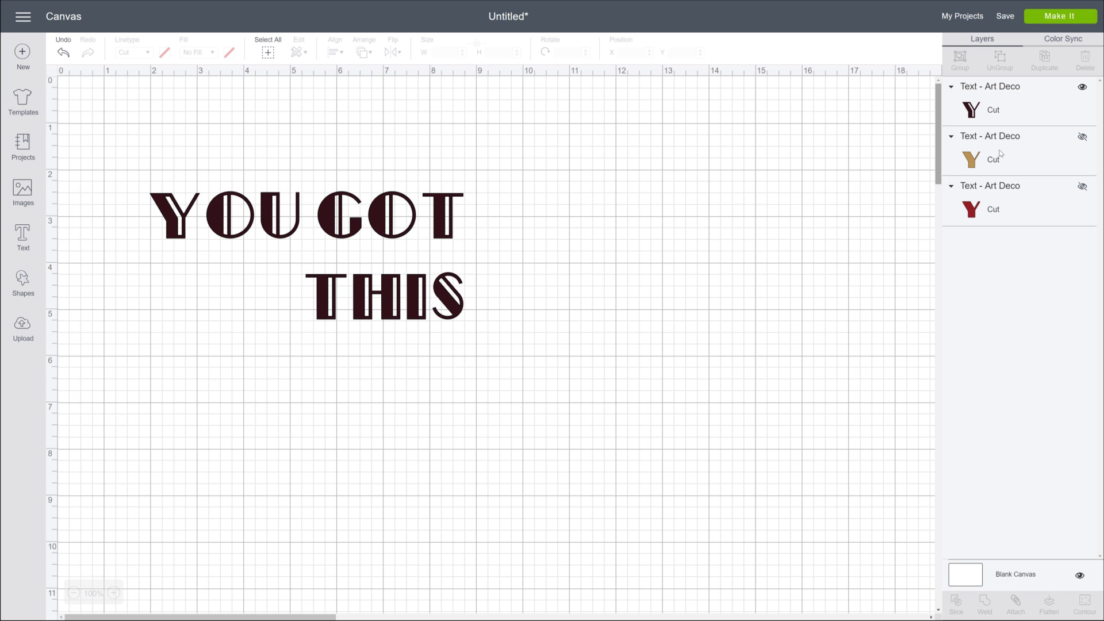
click(1082, 138)
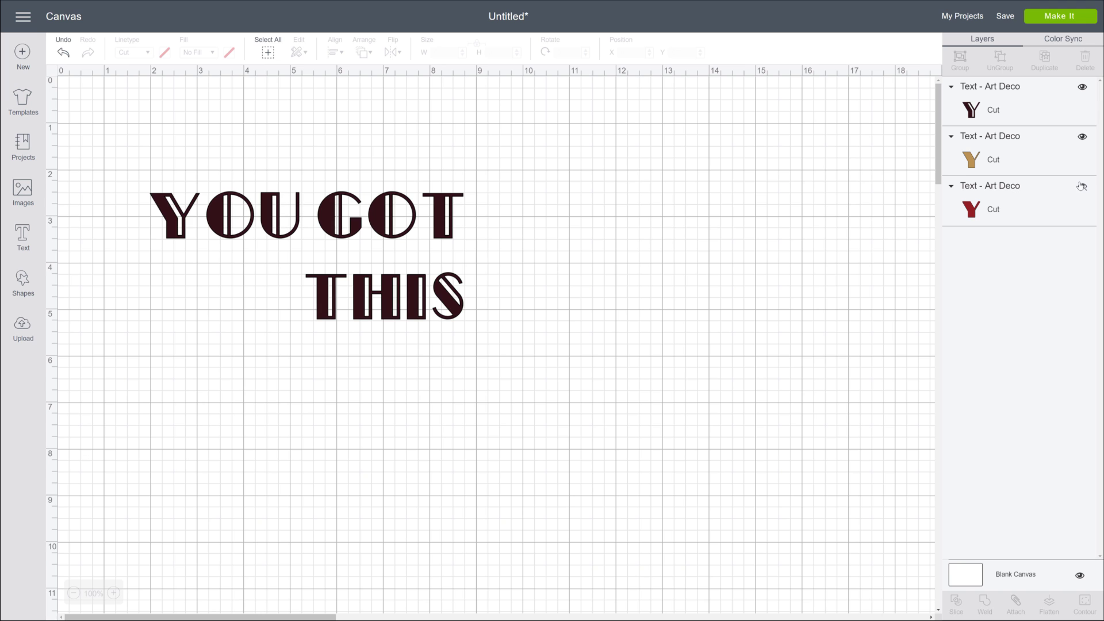
click(1082, 189)
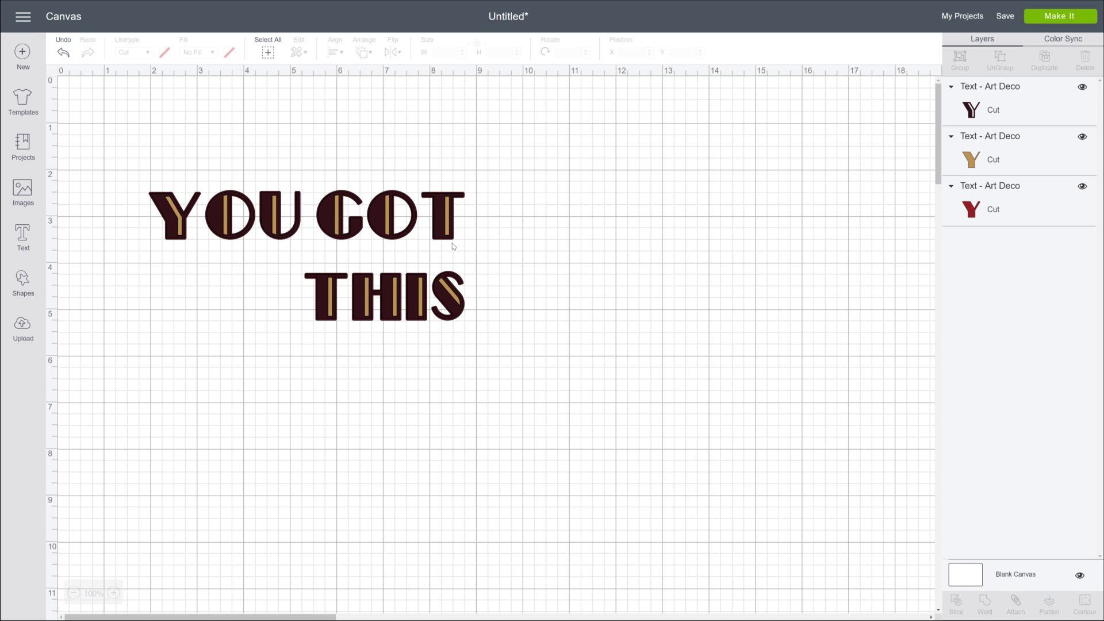
drag(399, 231, 709, 225)
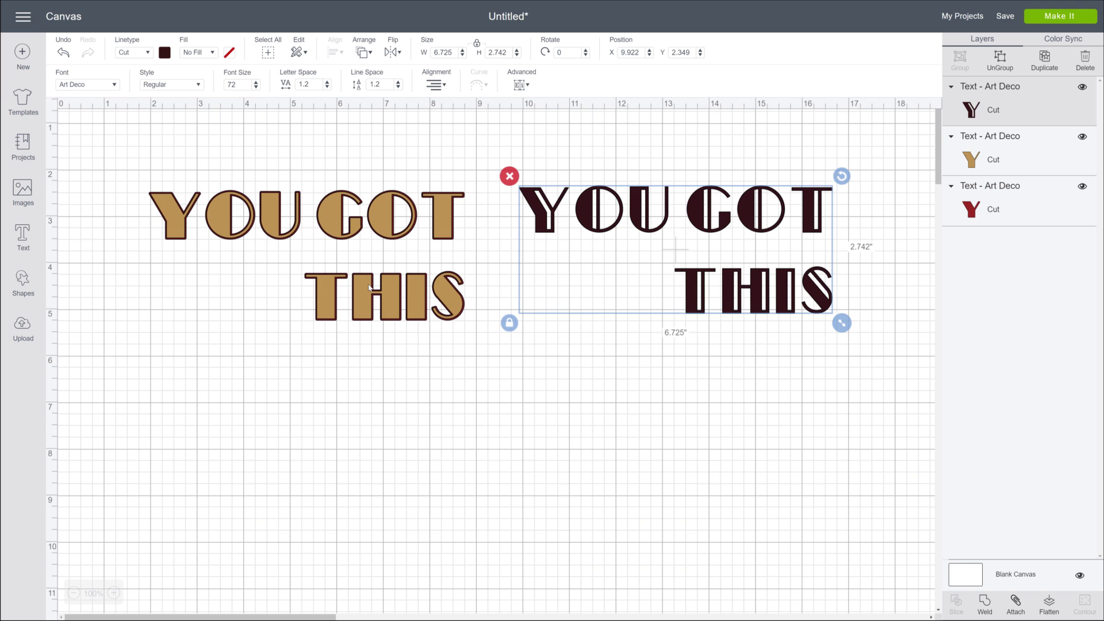
mouse_move(371, 287)
mouse_down()
mouse_move(610, 363)
mouse_move(751, 492)
mouse_up()
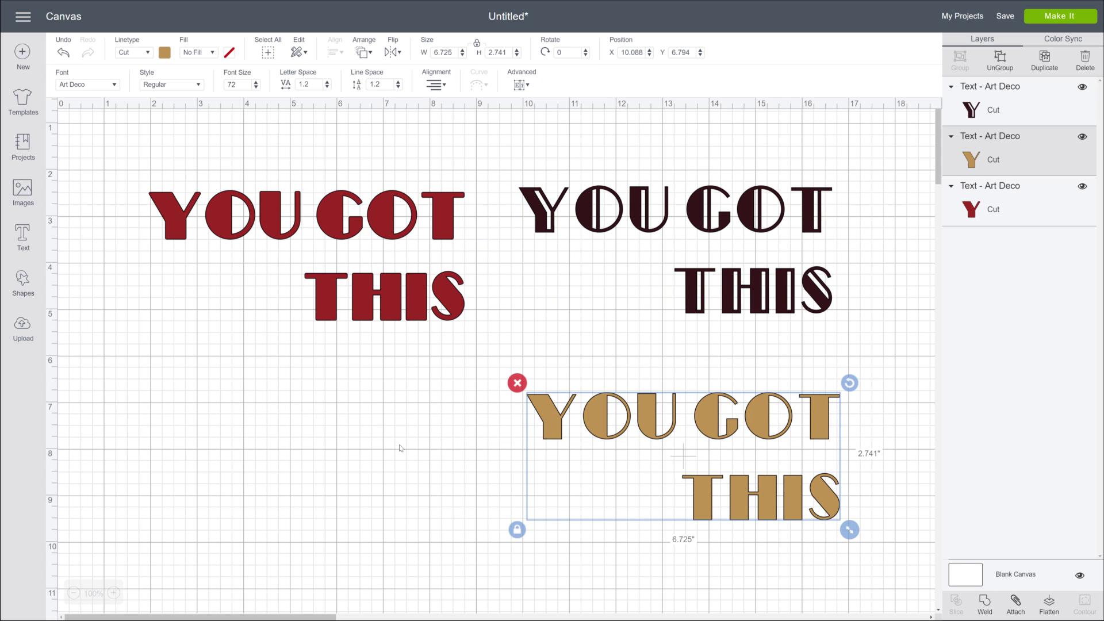